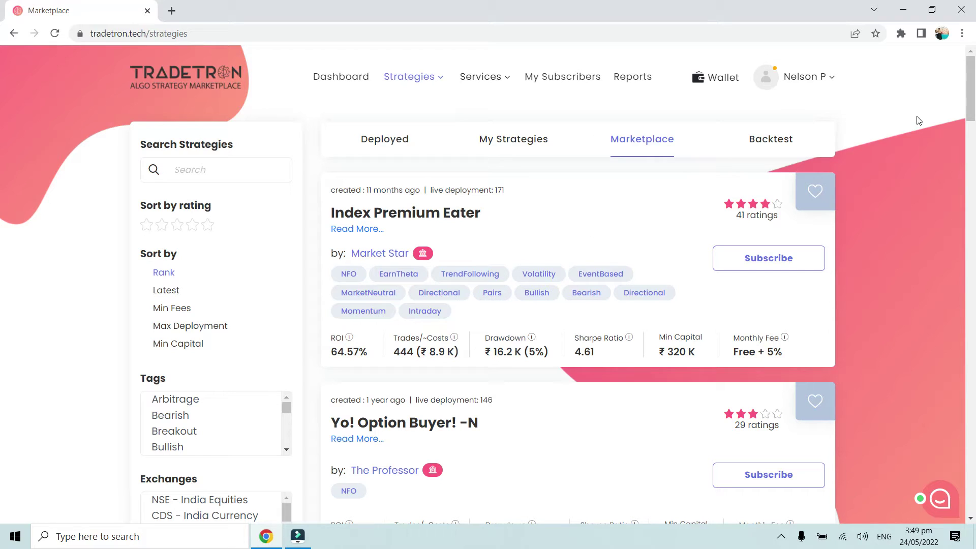
- Go to Brokers & Exchanges from the account menu and start adding a broker
{"action": "left_click", "coordinate": [831, 80]}
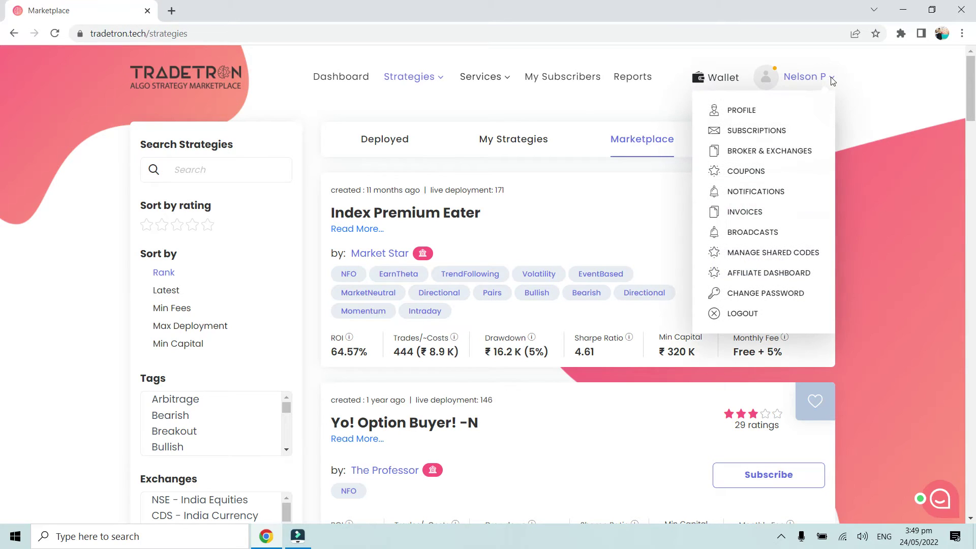
{"action": "left_click", "coordinate": [774, 156]}
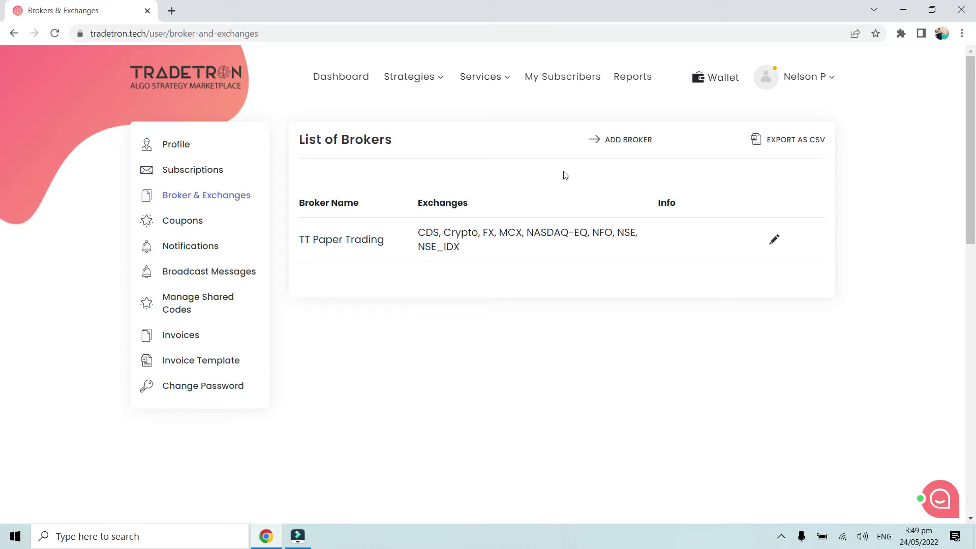
{"action": "left_click", "coordinate": [627, 142]}
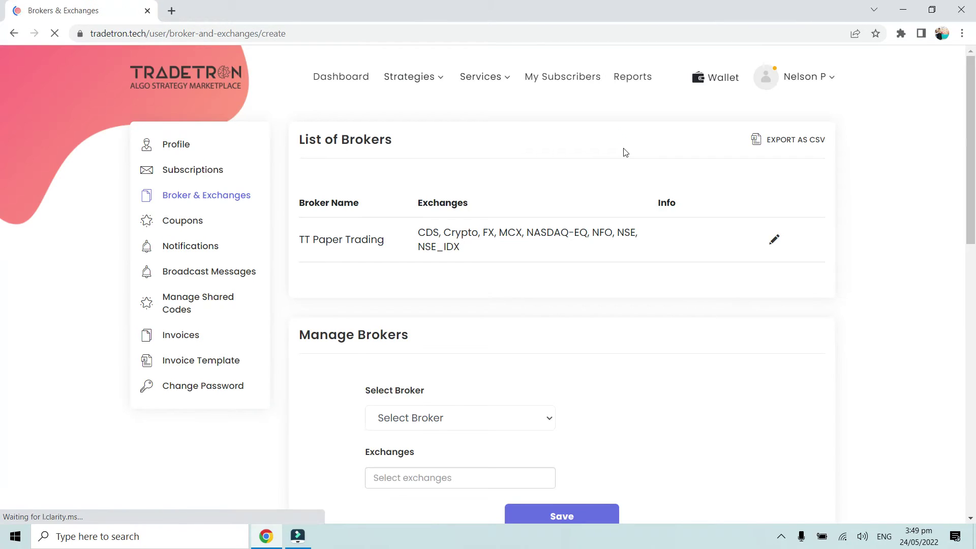
- Select Dhan as the broker, keep its CDS, MCX, NFO and NSE exchanges, and save
{"action": "scroll", "coordinate": [624, 151], "scroll_direction": "down", "scroll_amount": 2}
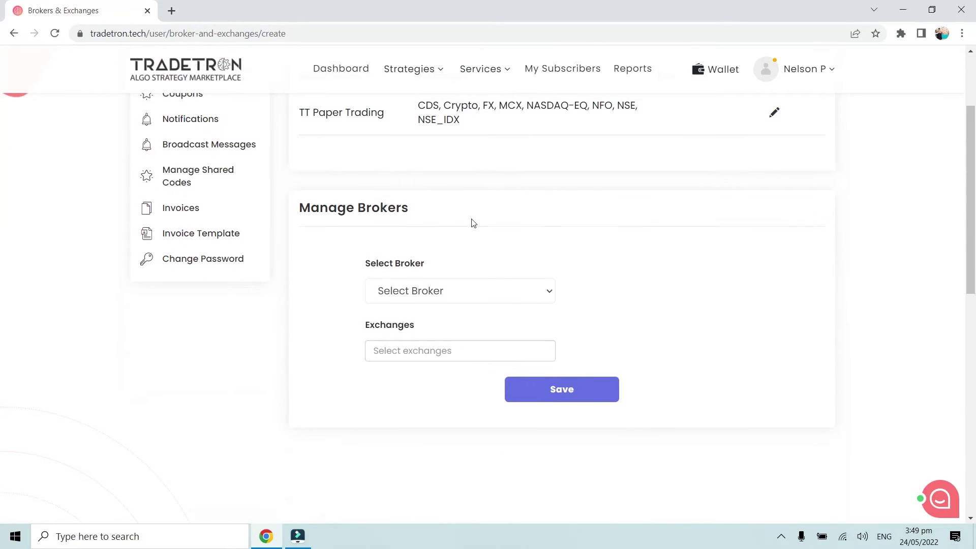
{"action": "left_click", "coordinate": [445, 293]}
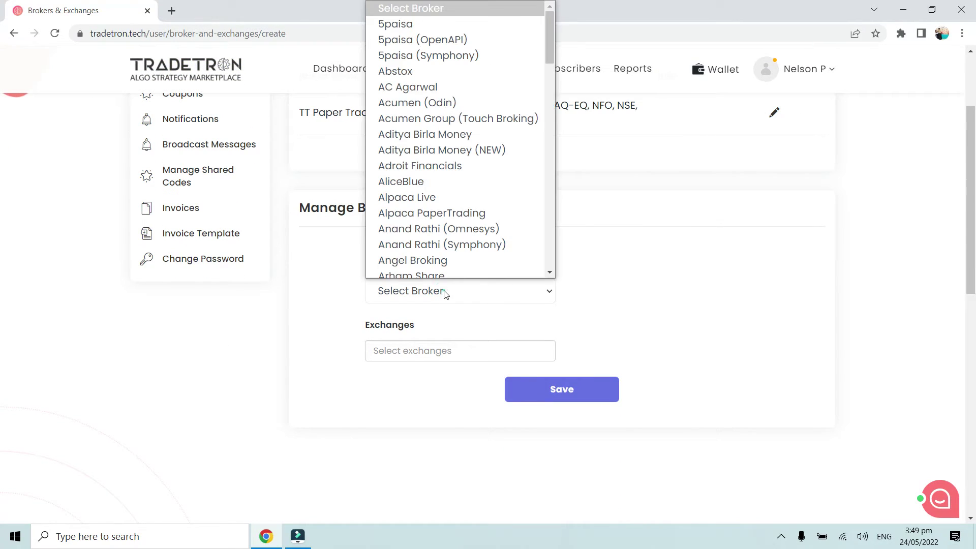
{"action": "key", "text": "d"}
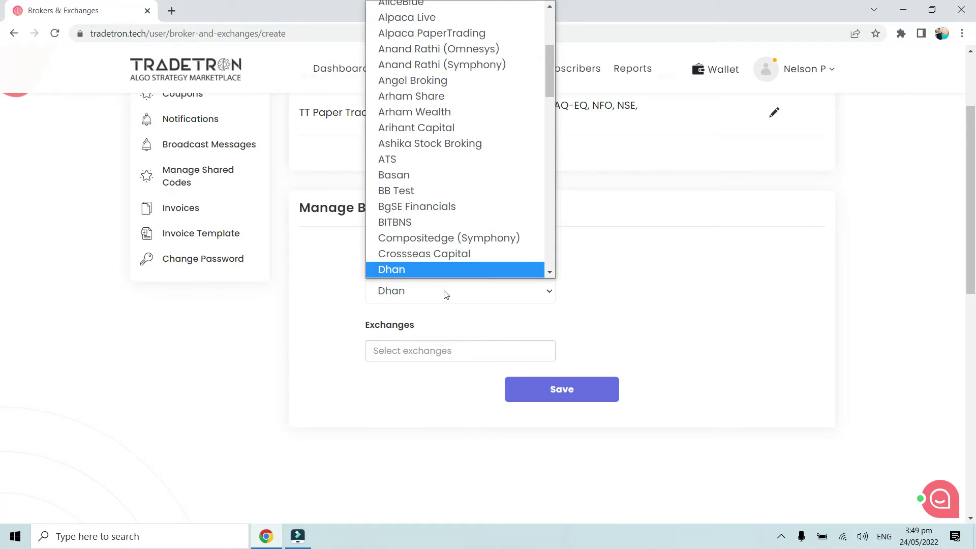
{"action": "key", "text": "Return"}
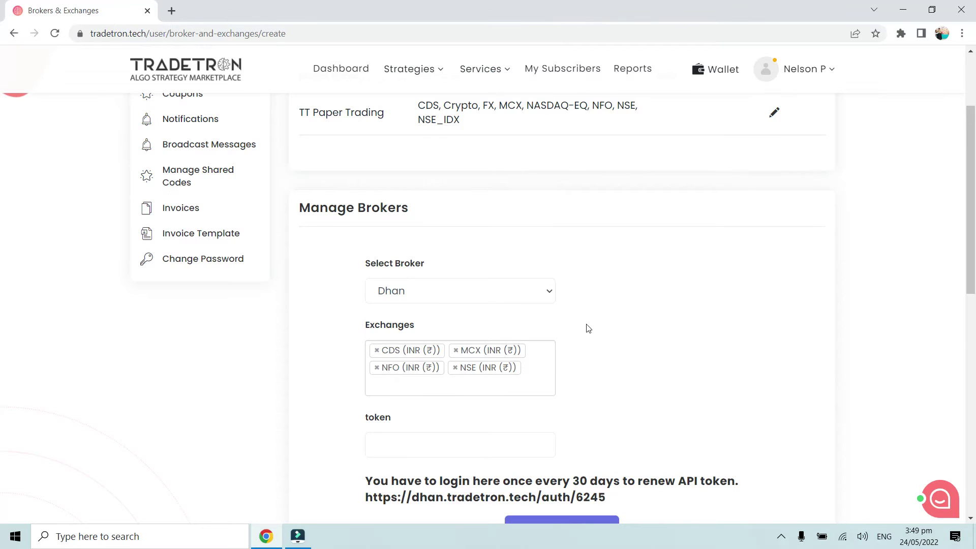
{"action": "scroll", "coordinate": [585, 325], "scroll_direction": "down", "scroll_amount": 2}
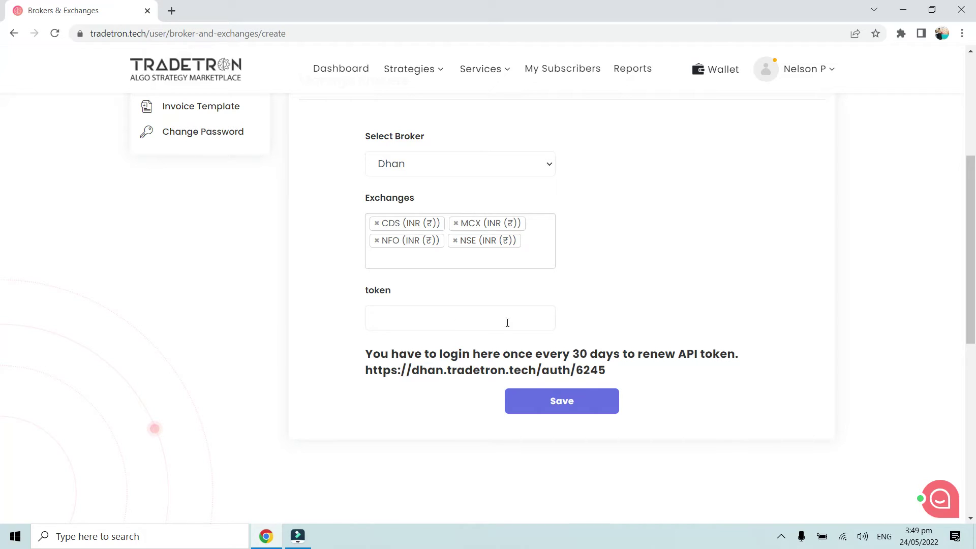
{"action": "left_click", "coordinate": [629, 323]}
{"action": "scroll", "coordinate": [663, 328], "scroll_direction": "up", "scroll_amount": 1}
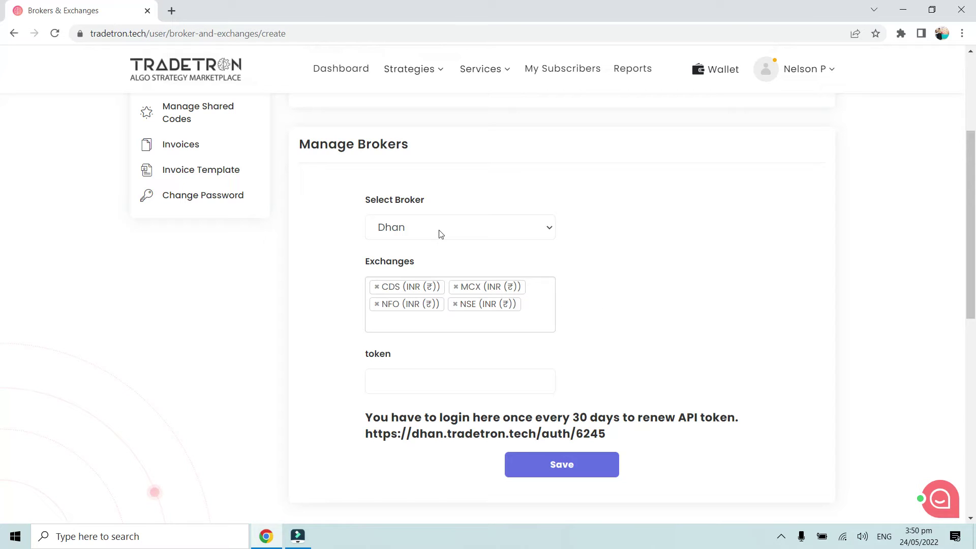
{"action": "left_click", "coordinate": [553, 470]}
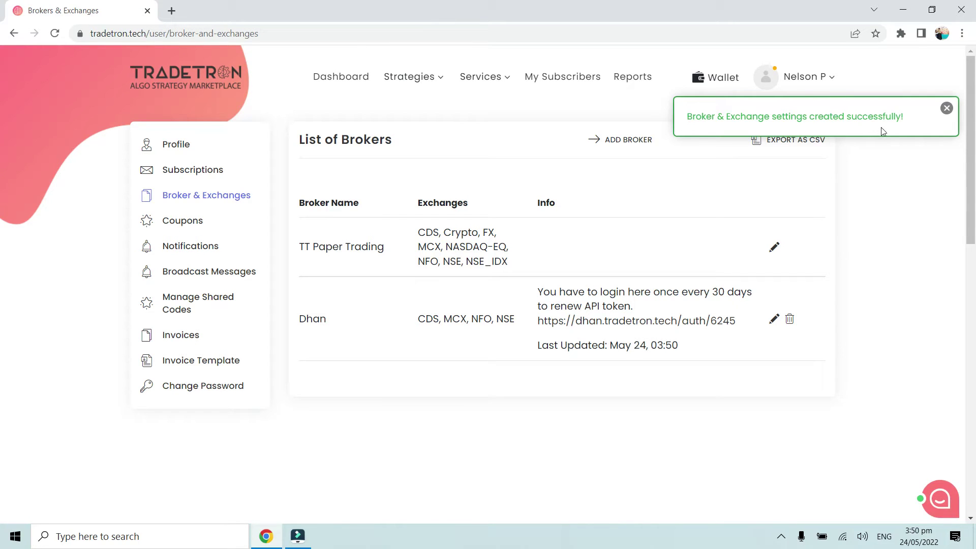
{"action": "left_click", "coordinate": [946, 108]}
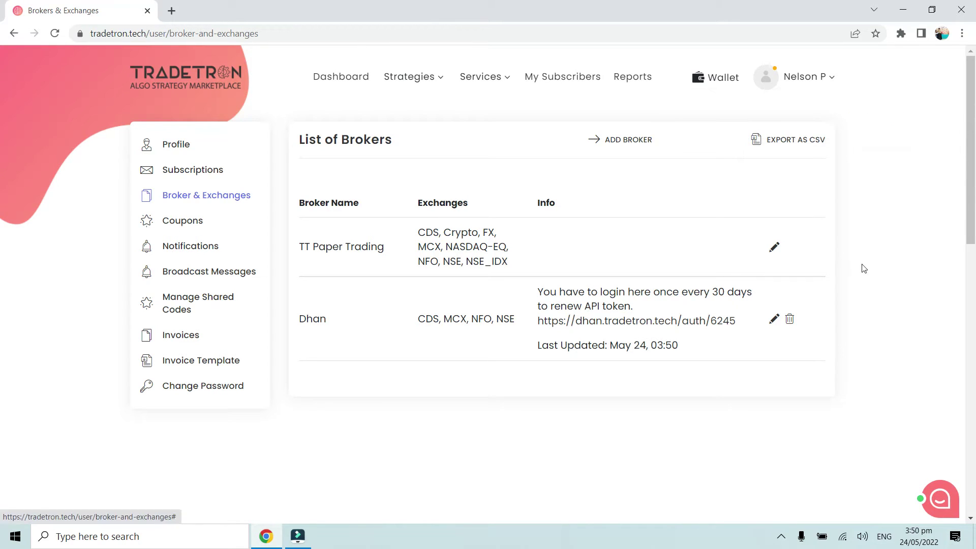
- Open the Dhan authorisation link and log in with the account's mobile number and password
{"action": "left_click", "coordinate": [644, 443]}
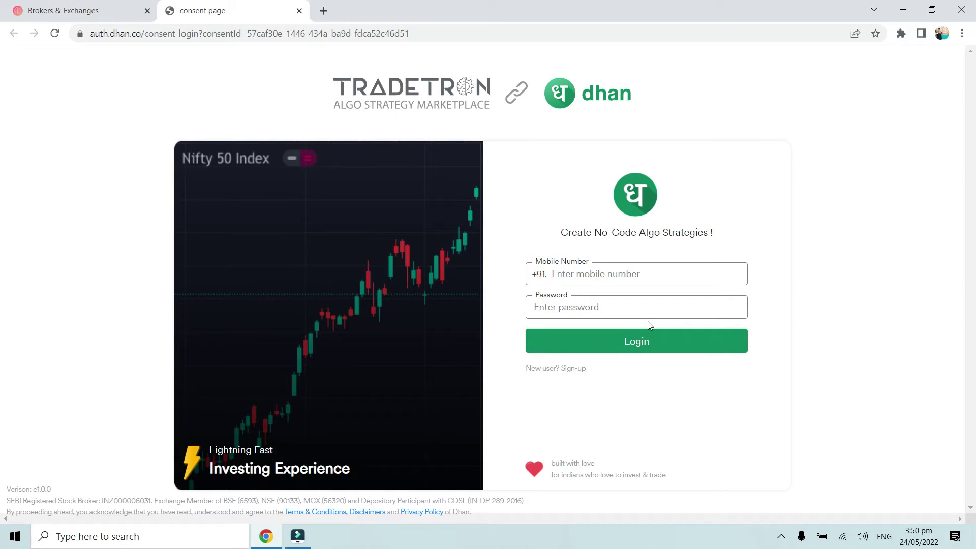
{"action": "left_click", "coordinate": [643, 276]}
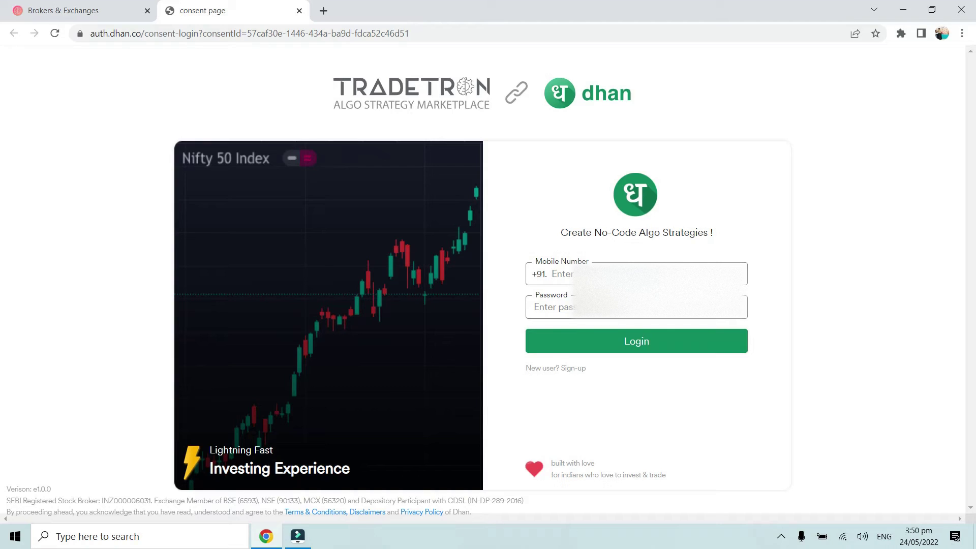
{"action": "type", "text": "8602"}
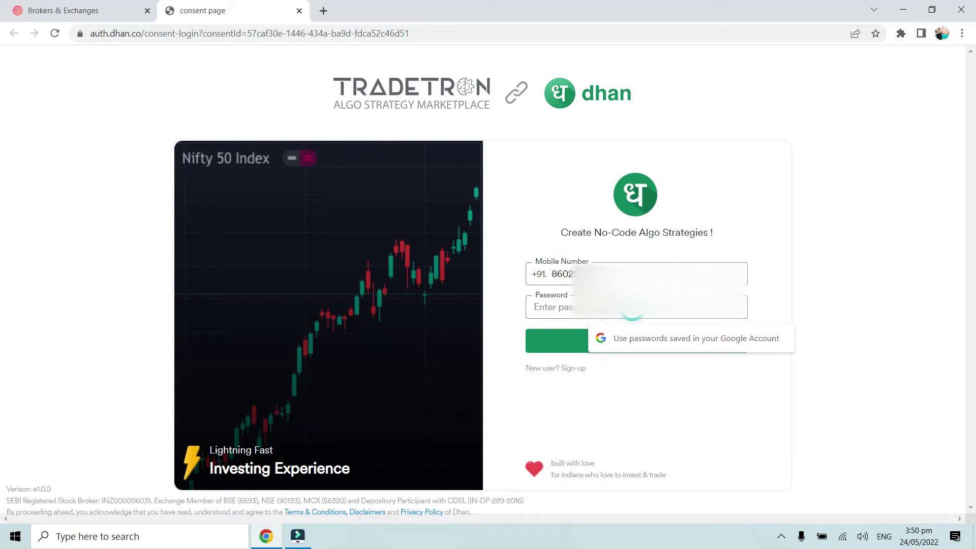
{"action": "type", "text": "•••••••"}
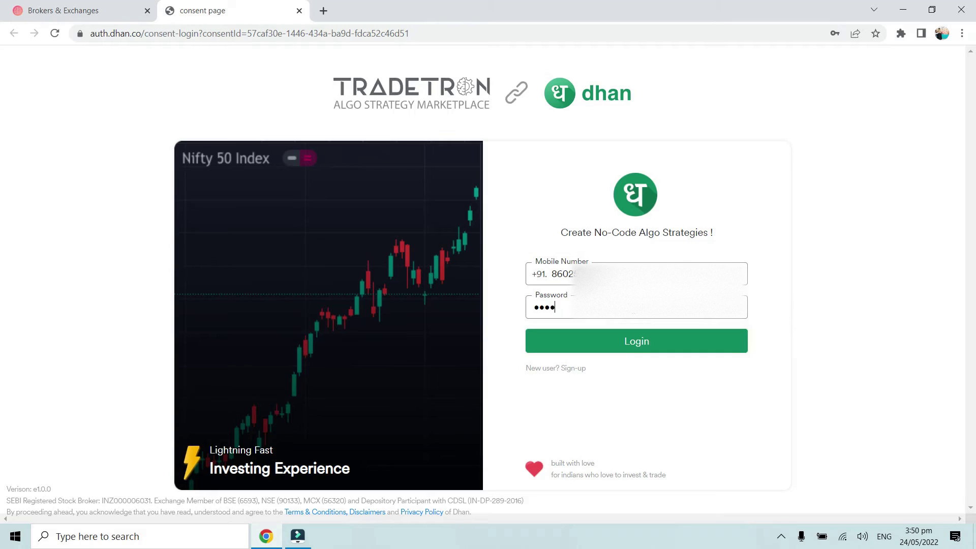
{"action": "type", "text": "•"}
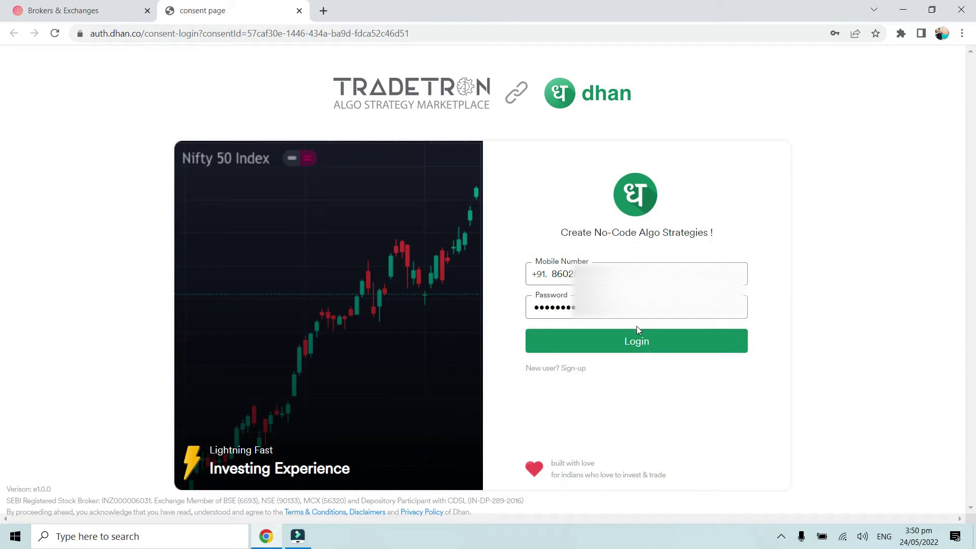
{"action": "left_click", "coordinate": [639, 341]}
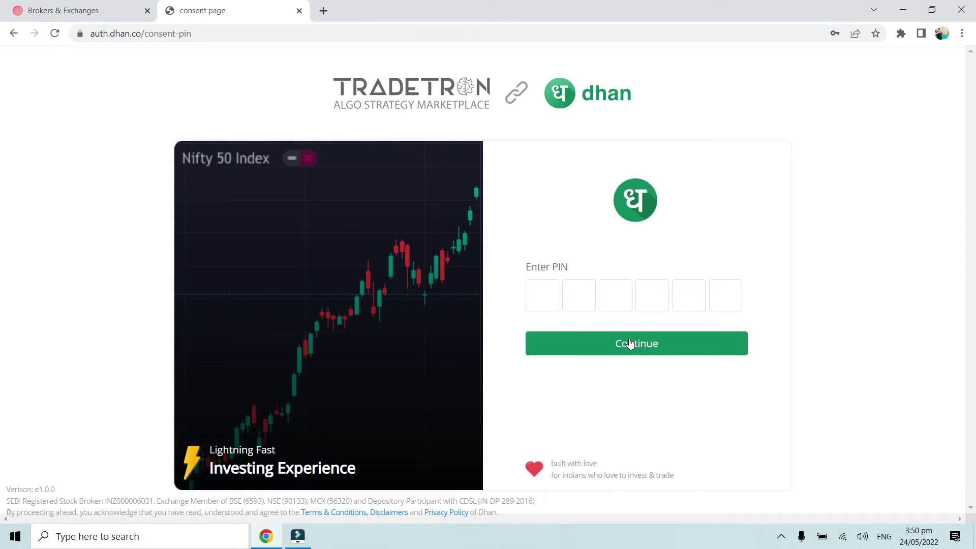
- Enter the 6-digit account PIN to authorise Tradetron, then return to the Tradetron broker list
{"action": "left_click", "coordinate": [554, 294]}
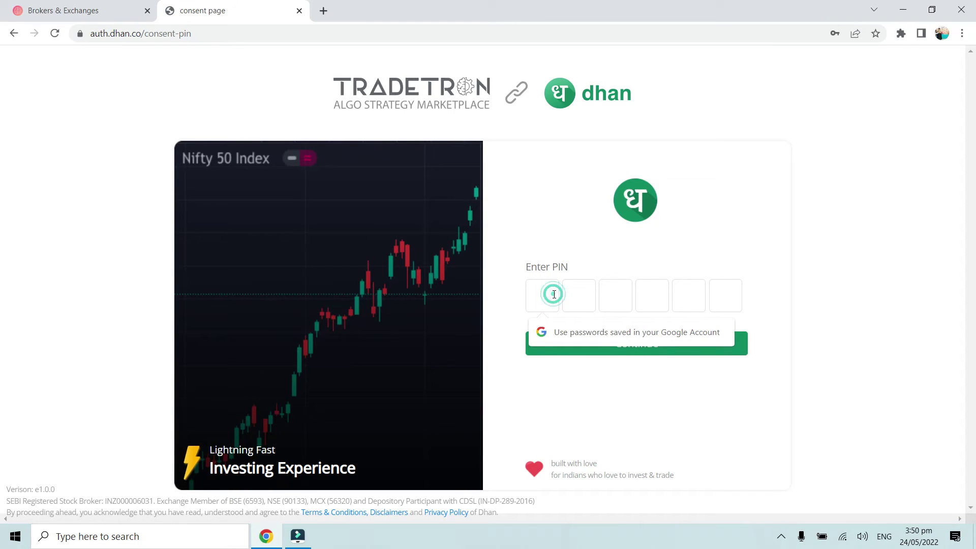
{"action": "type", "text": "•••••"}
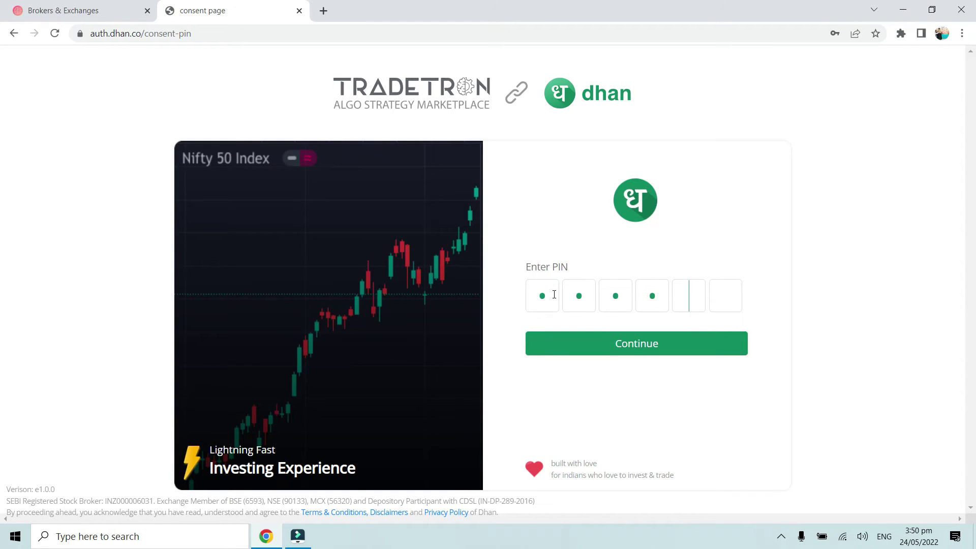
{"action": "type", "text": "•"}
{"action": "left_click", "coordinate": [600, 348]}
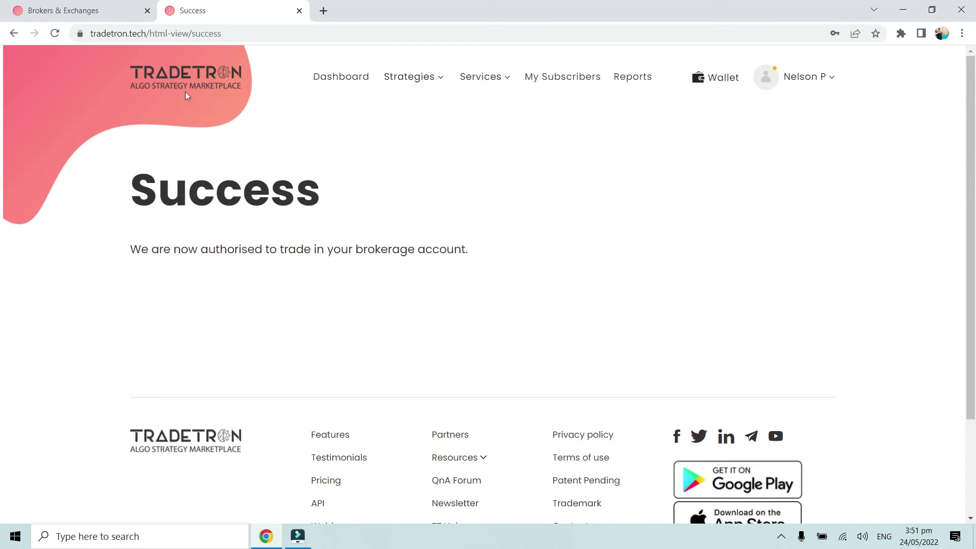
{"action": "left_click", "coordinate": [62, 9]}
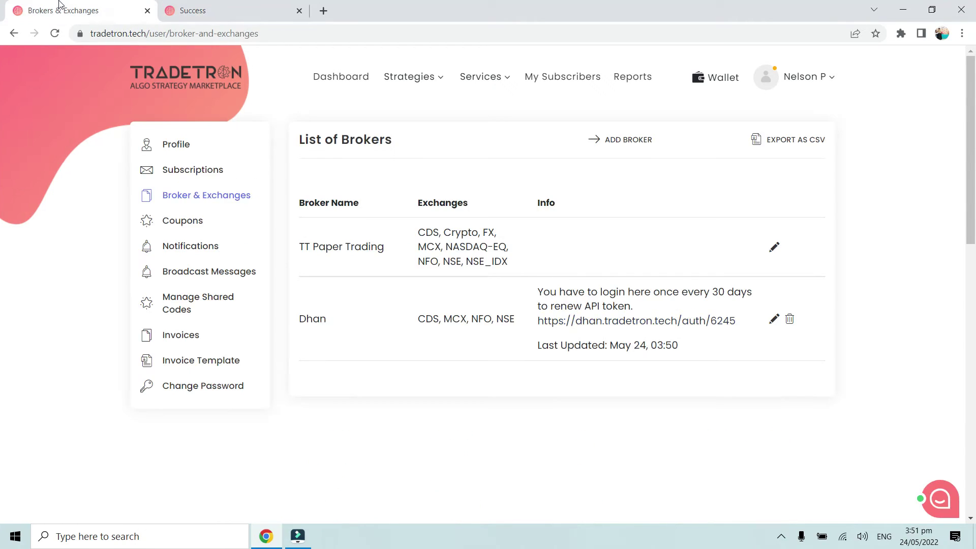
- Reload the Brokers & Exchanges page showing Dhan, then open a new browser tab
{"action": "left_click", "coordinate": [54, 34]}
{"action": "left_click", "coordinate": [327, 14]}
- Search Google for 'ITC Strategy tradetron' and open the 'Buy 1 share of ITC and exit after 1 min' result
{"action": "left_click", "coordinate": [331, 31]}
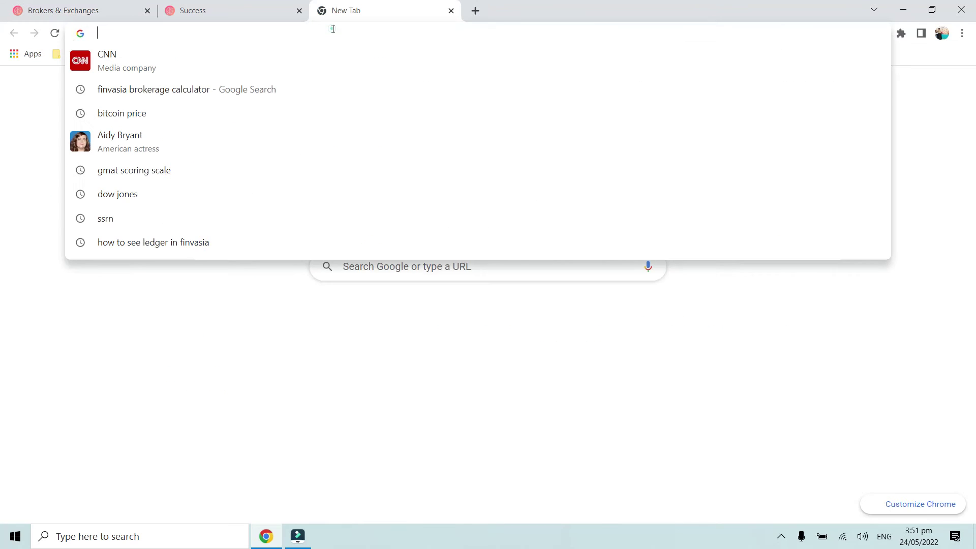
{"action": "type", "text": "ITC Strat"}
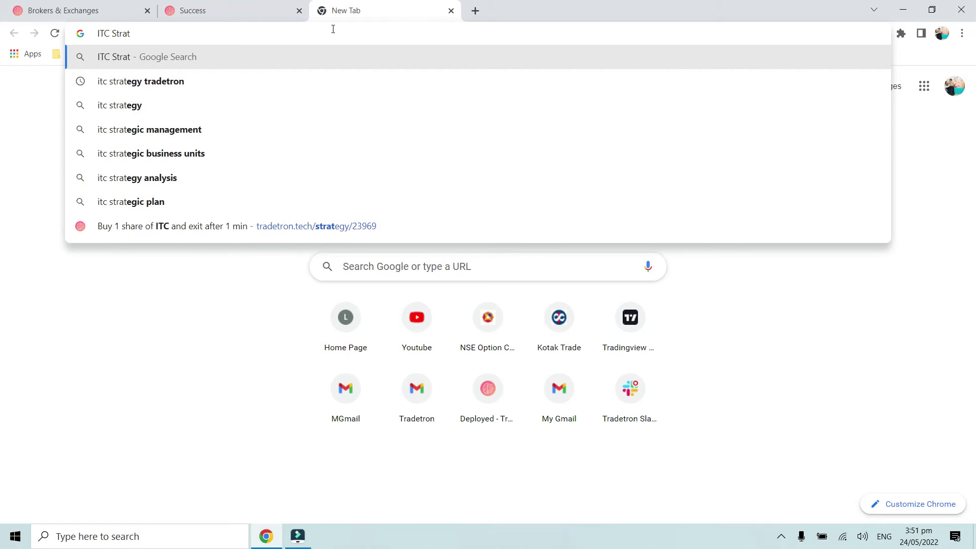
{"action": "type", "text": "egy"}
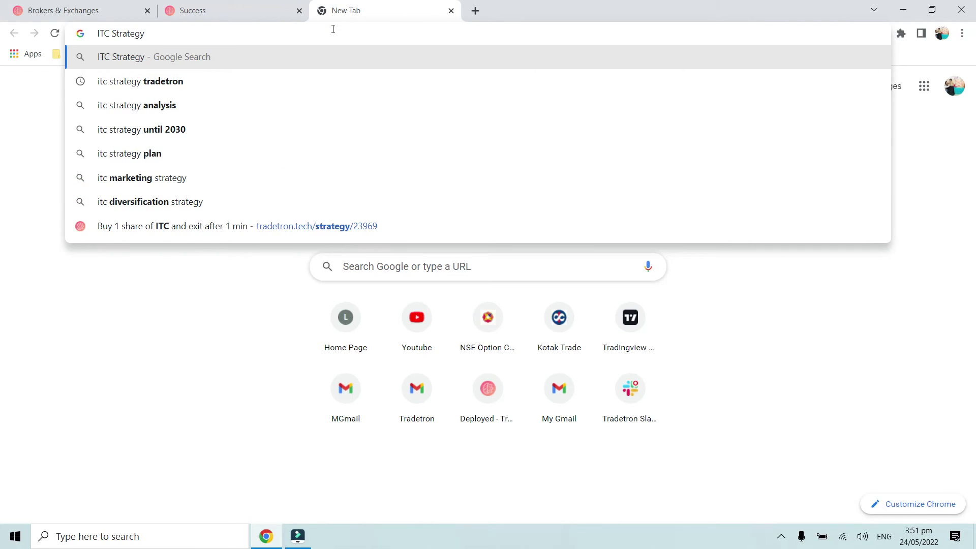
{"action": "type", "text": " tradetron"}
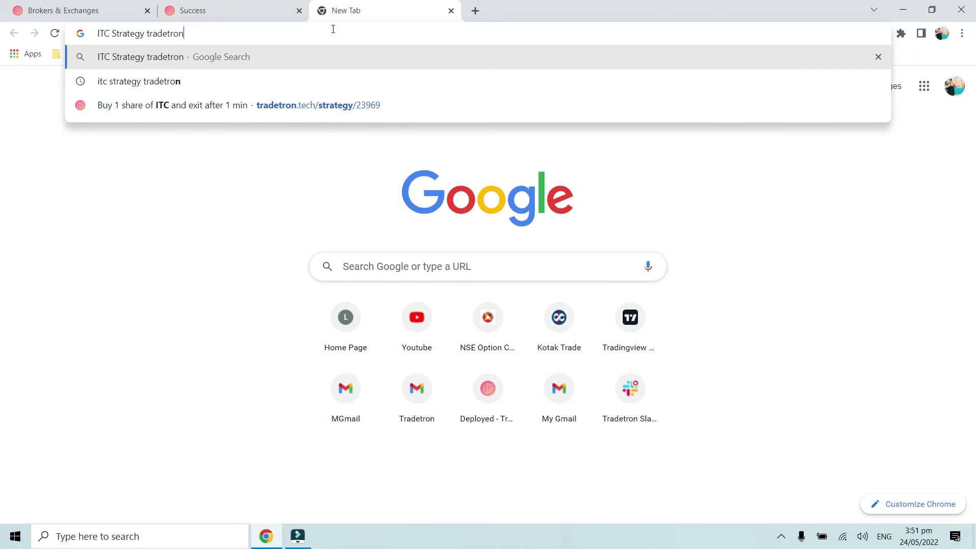
{"action": "key", "text": "Return"}
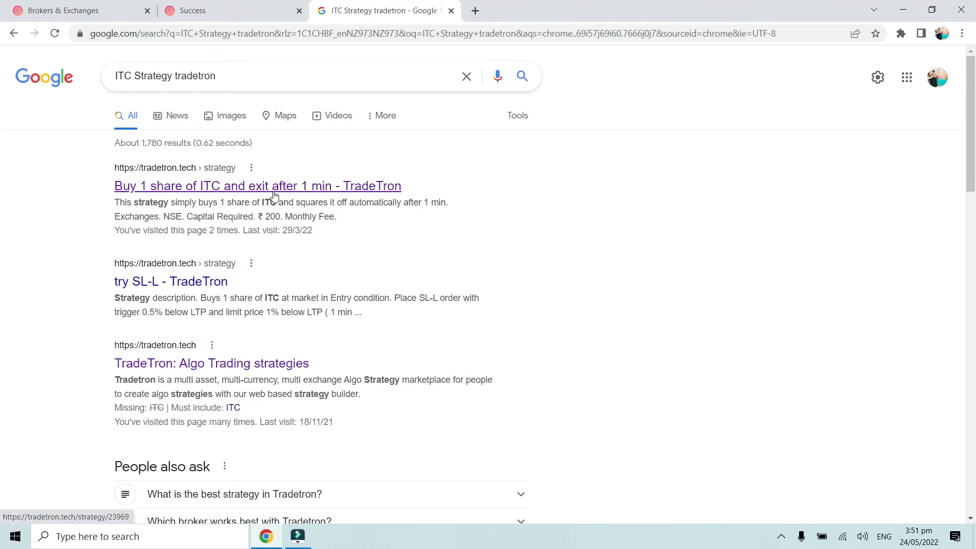
{"action": "left_click", "coordinate": [256, 193]}
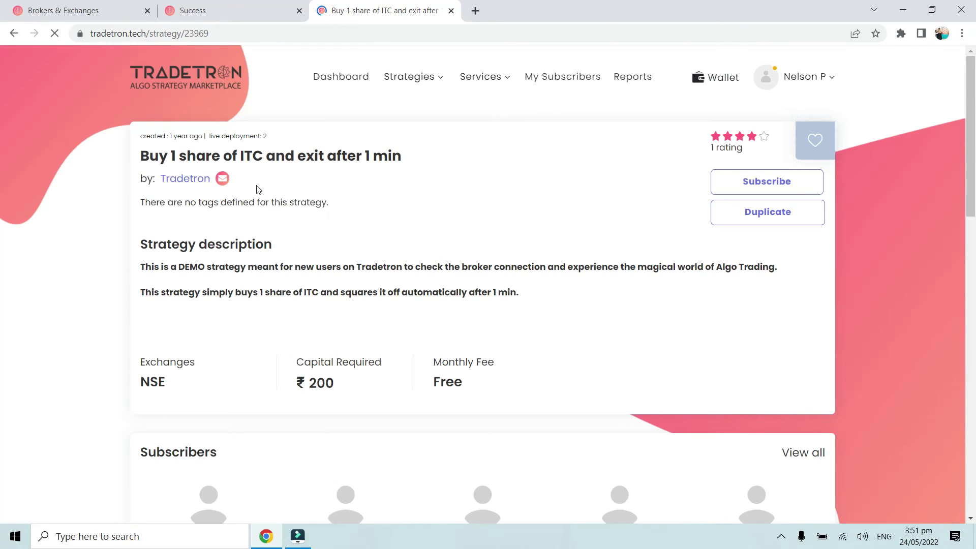
- Duplicate the ITC demo strategy, then view the copy under Strategies > My Strategies
{"action": "left_click", "coordinate": [769, 217]}
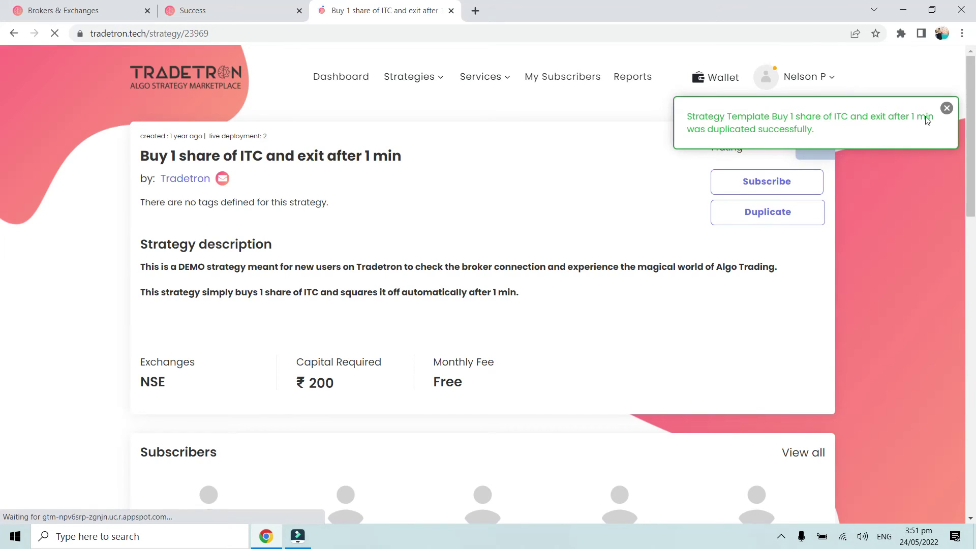
{"action": "left_click", "coordinate": [946, 107]}
{"action": "left_click", "coordinate": [407, 77]}
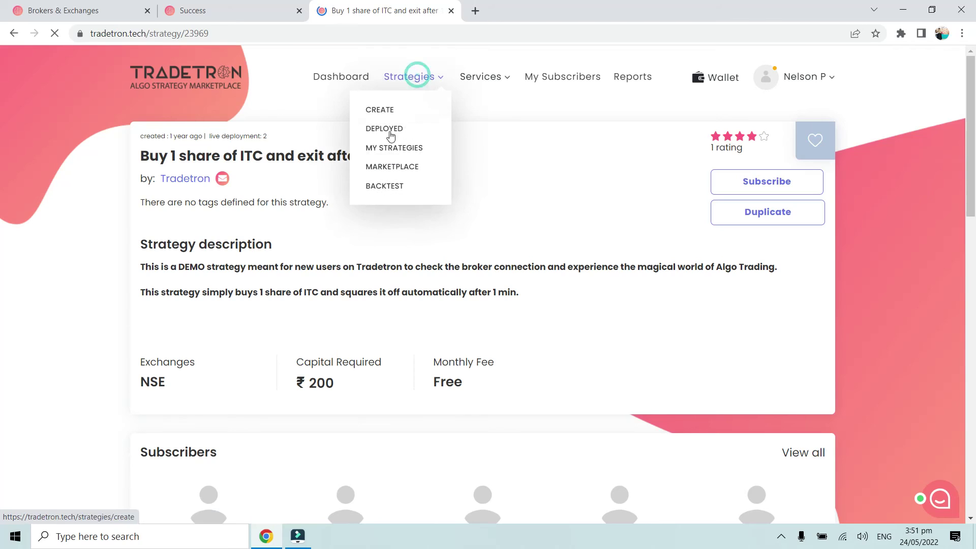
{"action": "left_click", "coordinate": [386, 145]}
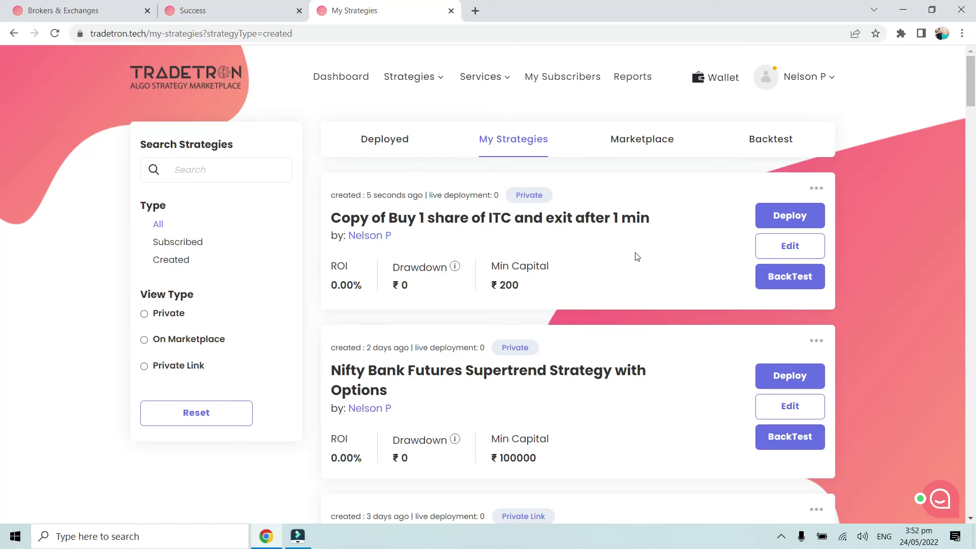
- Deploy the ITC copy with Execution Type Live Auto and Dhan as NSE broker, then go to Deployed
{"action": "left_click", "coordinate": [797, 222]}
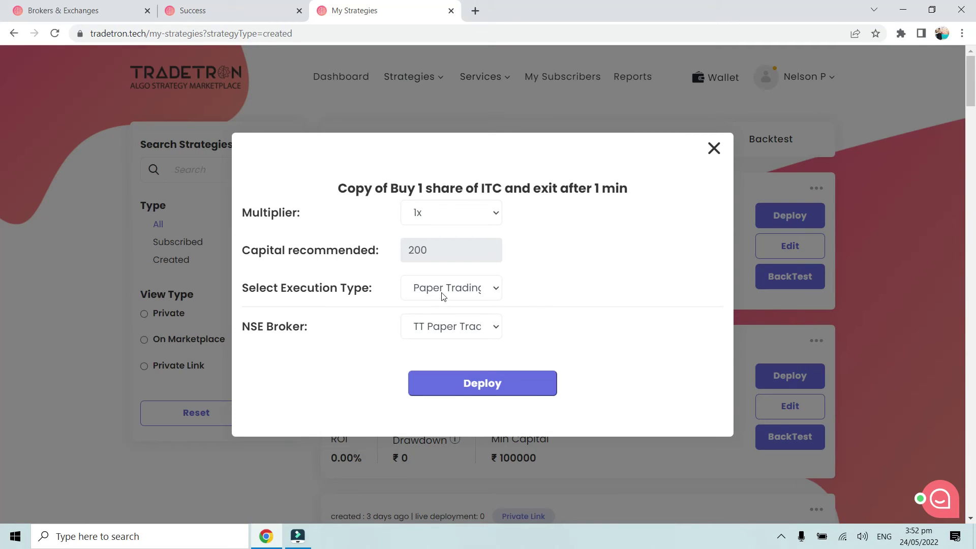
{"action": "left_click", "coordinate": [442, 295]}
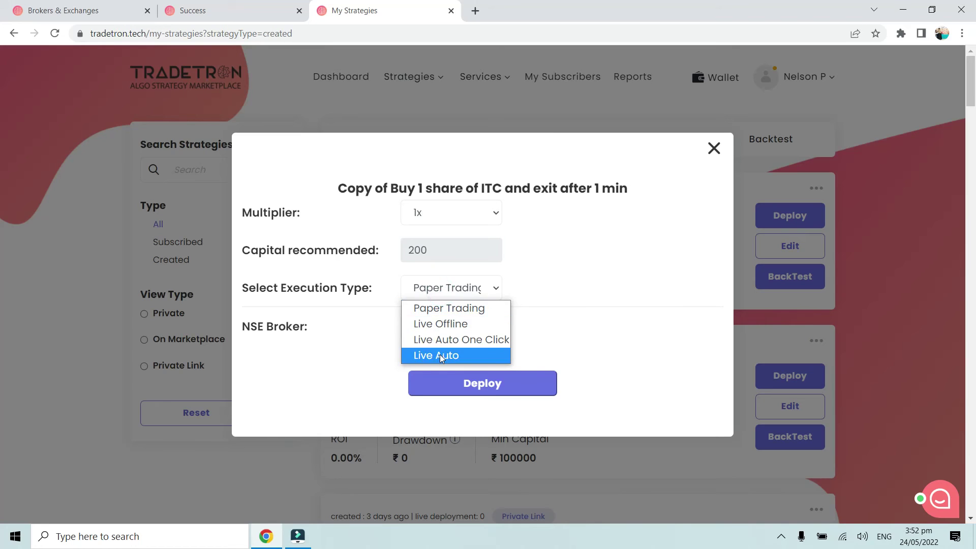
{"action": "left_click", "coordinate": [440, 354]}
{"action": "left_click", "coordinate": [447, 329]}
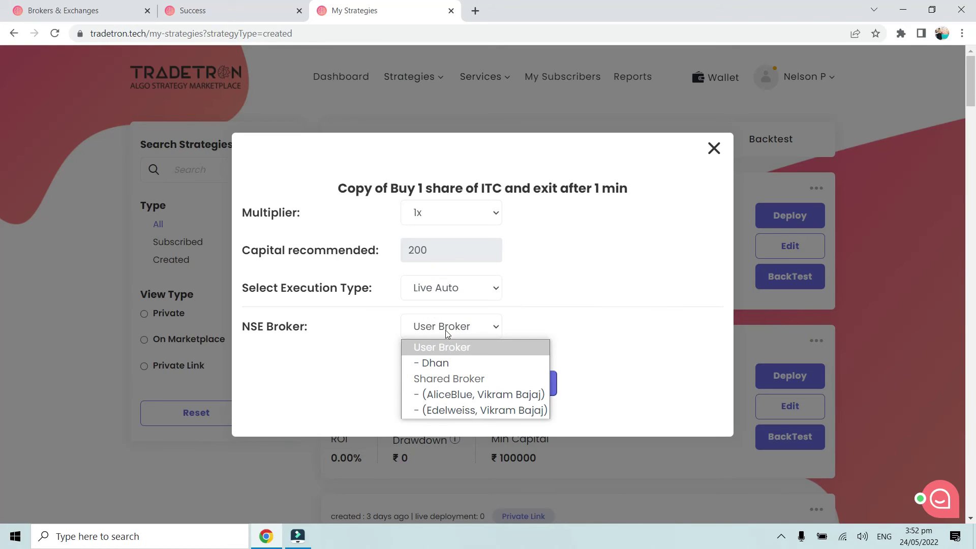
{"action": "left_click", "coordinate": [446, 363]}
{"action": "left_click", "coordinate": [479, 394]}
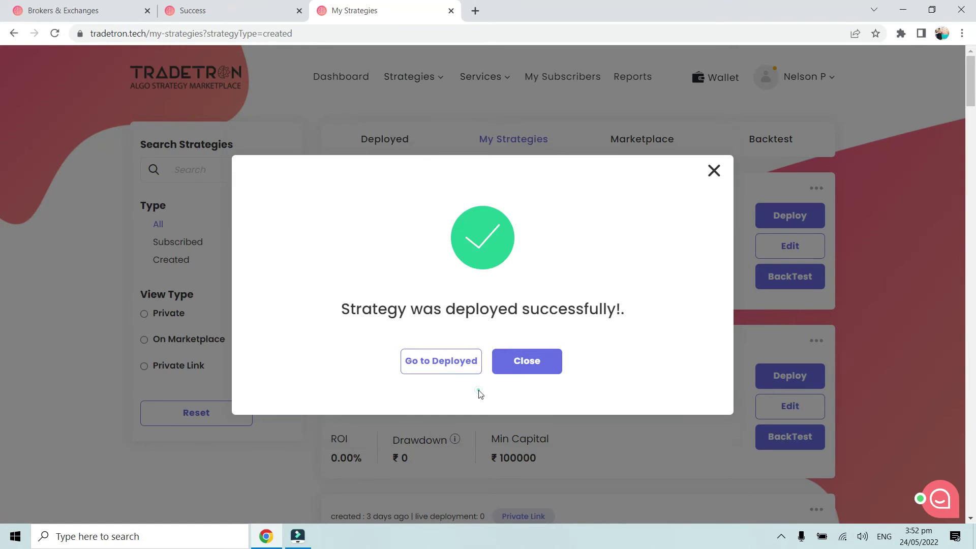
{"action": "left_click", "coordinate": [440, 370]}
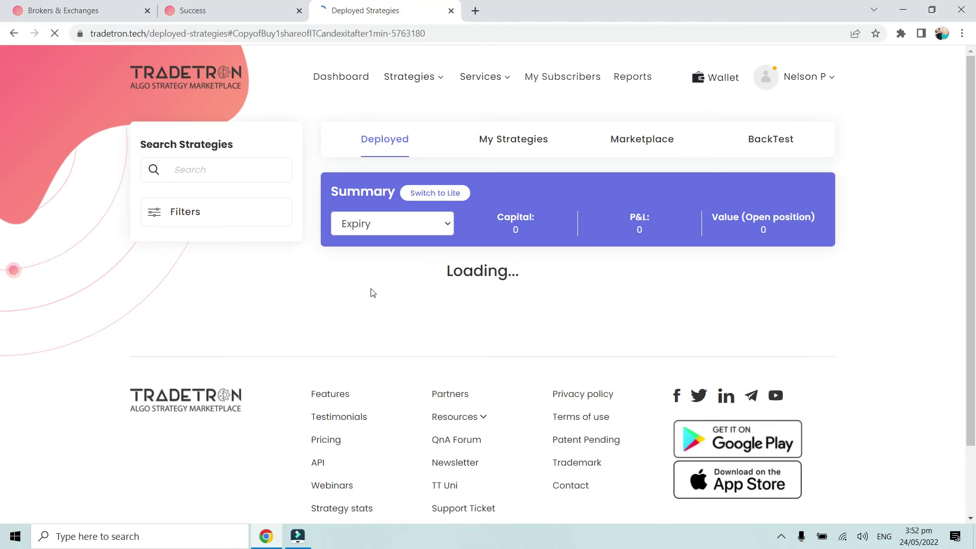
{"action": "left_click", "coordinate": [199, 222]}
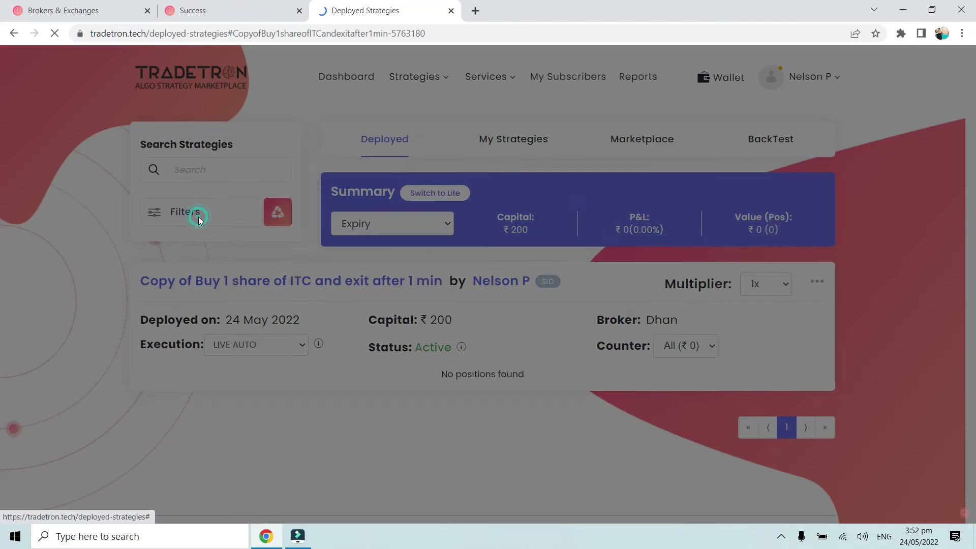
{"action": "left_click", "coordinate": [768, 171]}
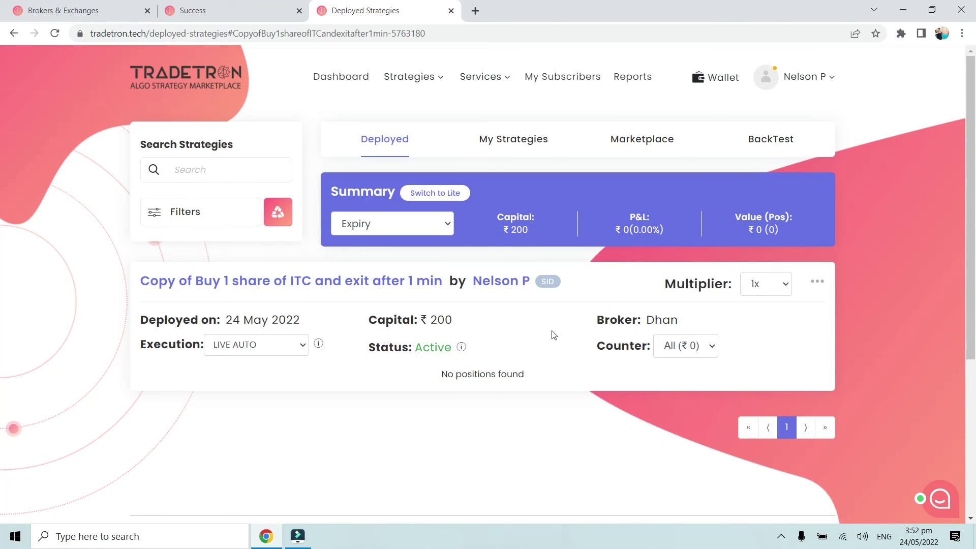
{"action": "left_click_drag", "start_coordinate": [595, 323], "coordinate": [674, 322]}
{"action": "left_click", "coordinate": [685, 322]}
{"action": "right_click", "coordinate": [360, 286]}
- Open the deployed copy's strategy page in a new tab, view it, then return to Deployed Strategies
{"action": "left_click", "coordinate": [381, 295]}
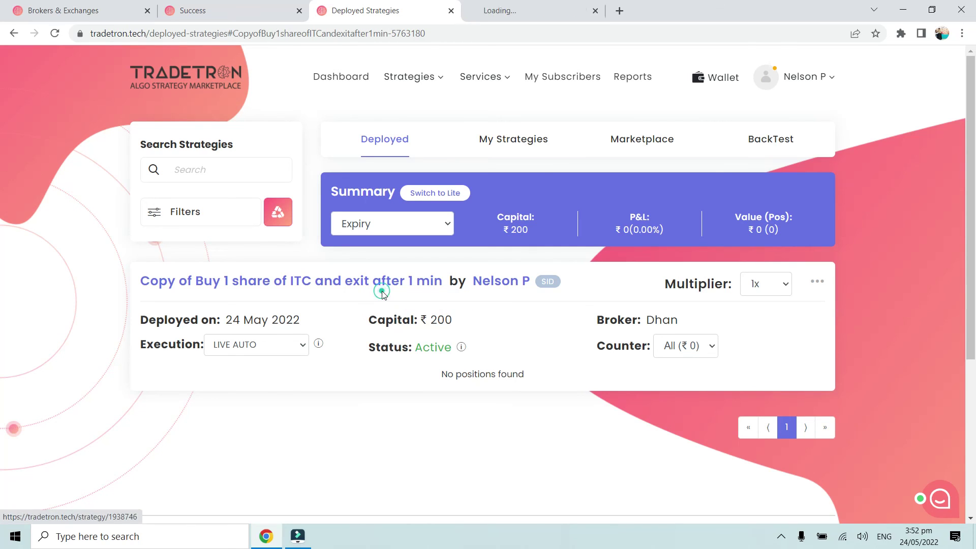
{"action": "left_click", "coordinate": [548, 8]}
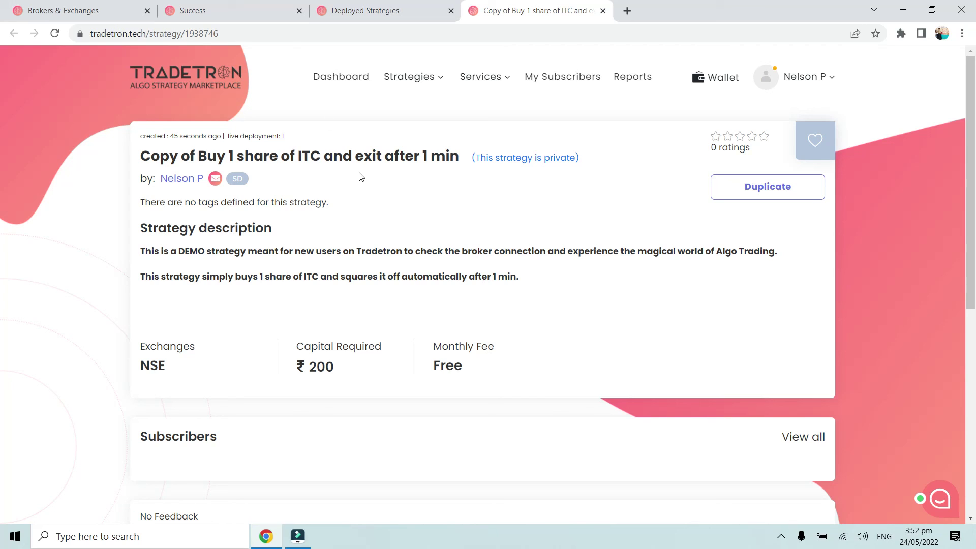
{"action": "left_click", "coordinate": [331, 17]}
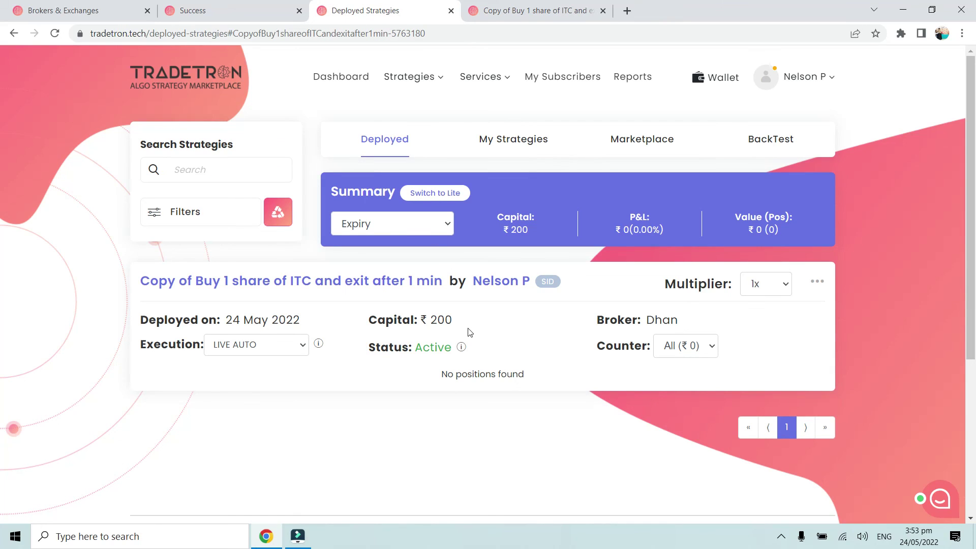